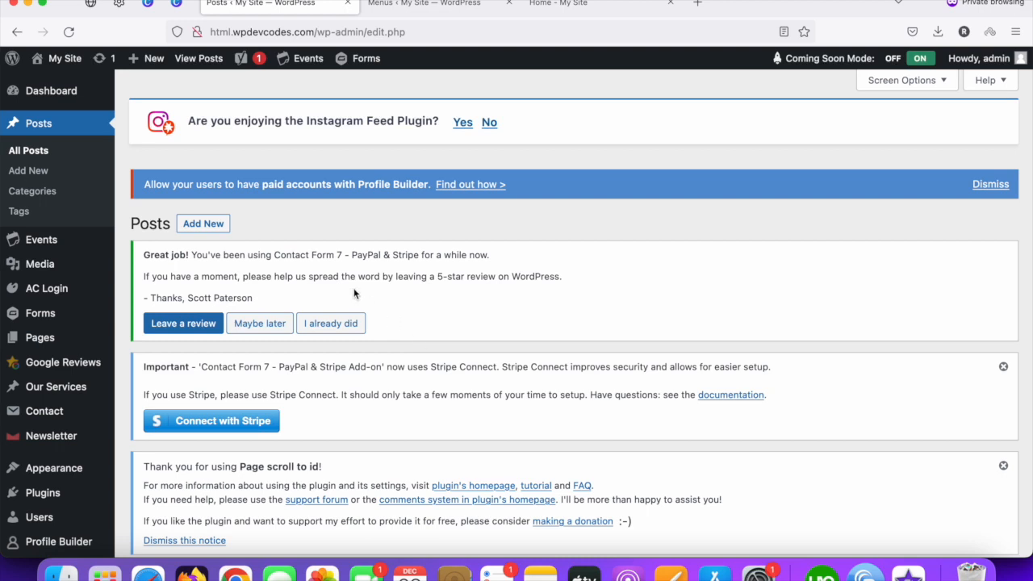
# - Open the post "This is our New post" for editing from the list of all posts
pyautogui.click(73, 134)
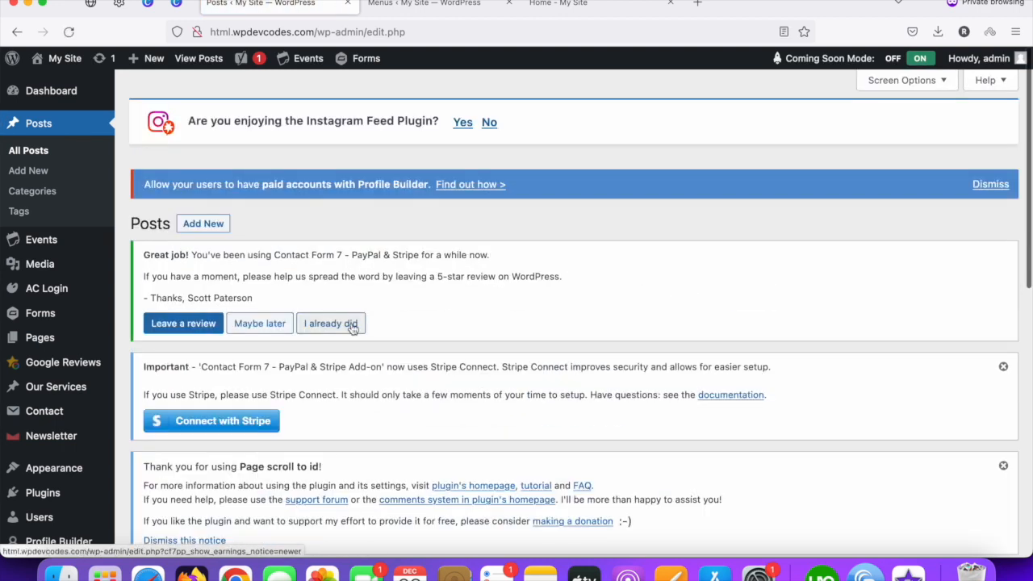
pyautogui.scroll(-10, 351, 322)
pyautogui.scroll(-2, 351, 327)
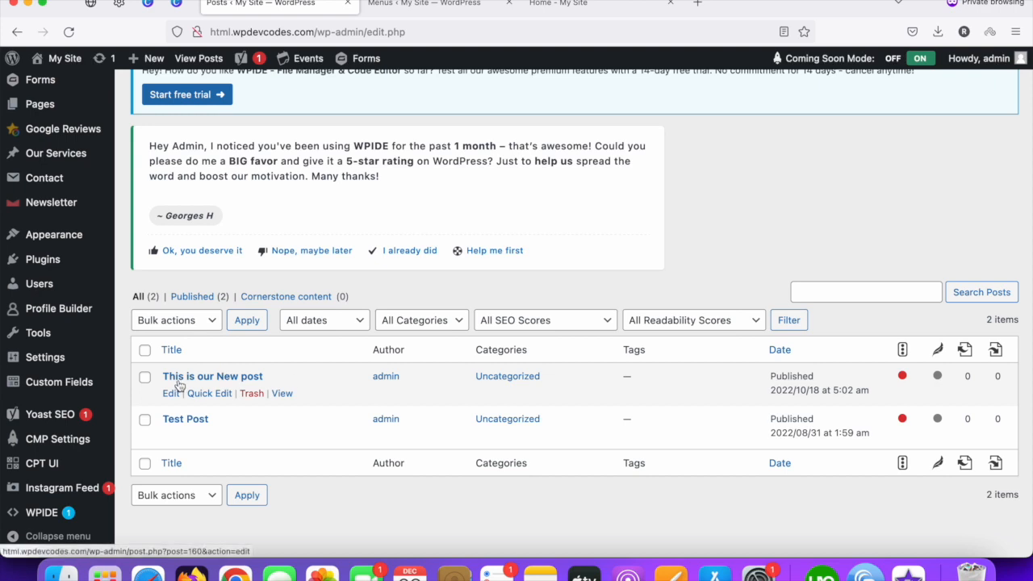
pyautogui.scroll(1, 179, 385)
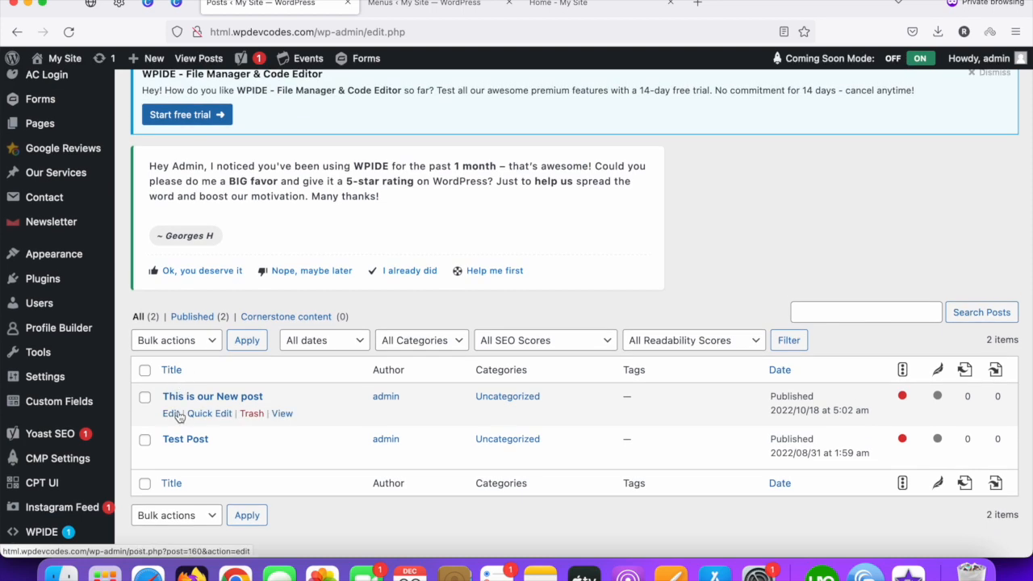
pyautogui.moveTo(46, 179)
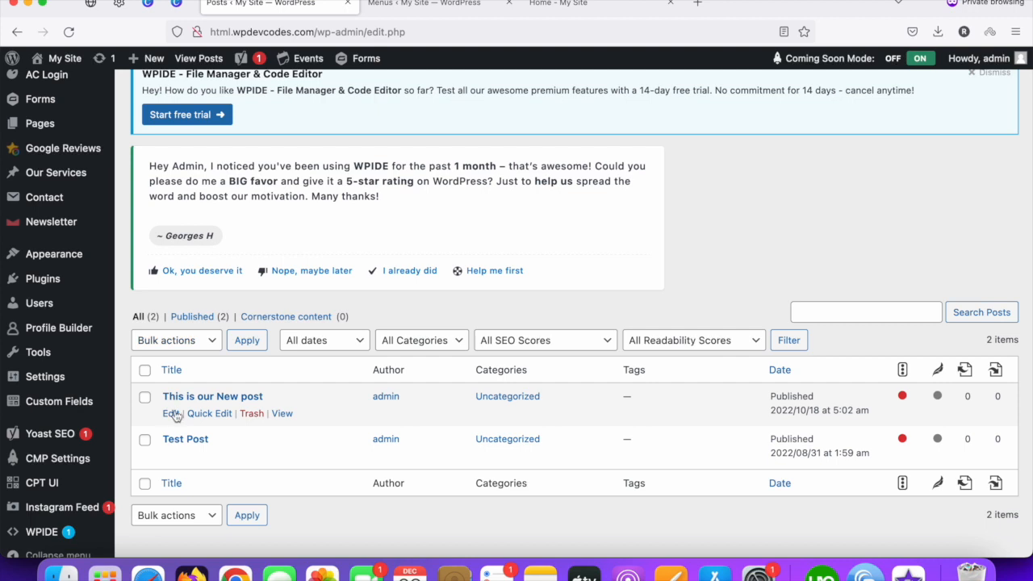
pyautogui.click(170, 414)
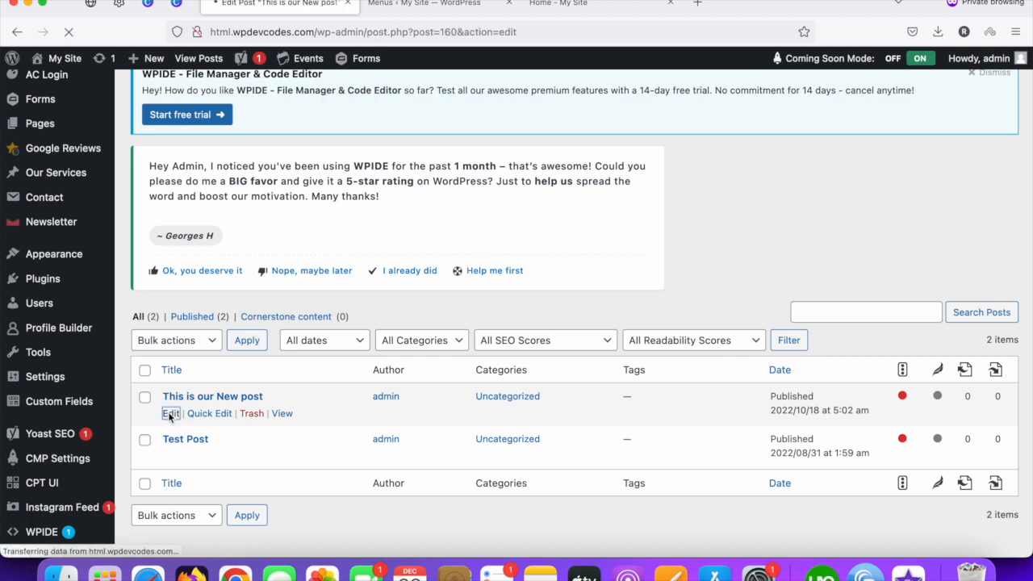
# - Examine the post's edit page, including its publishing, format, category, tag and Yoast SEO settings
pyautogui.scroll(-4, 393, 383)
pyautogui.scroll(-6, 394, 382)
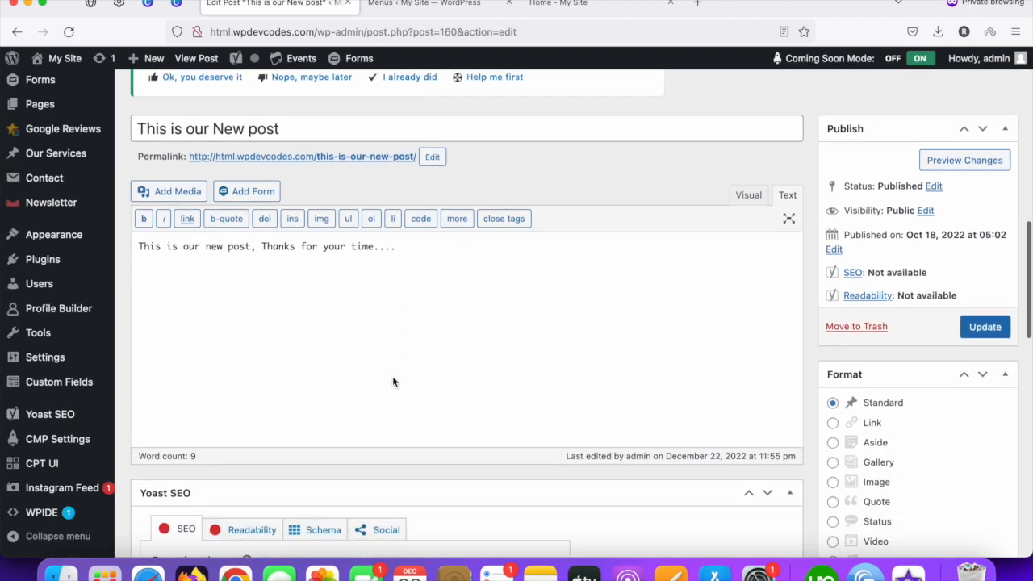
pyautogui.scroll(-5, 543, 291)
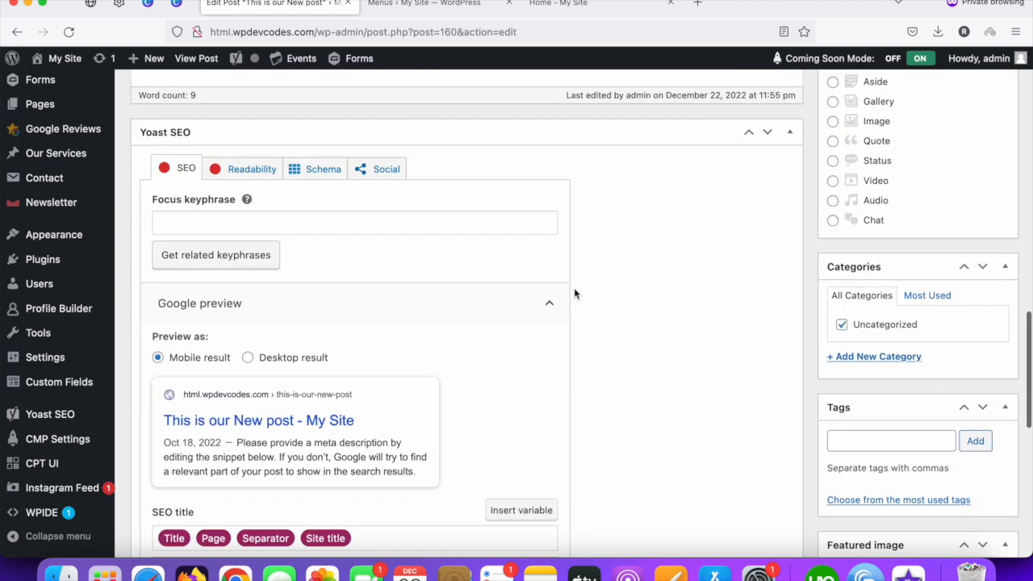
pyautogui.scroll(-4, 636, 293)
pyautogui.scroll(10, 636, 295)
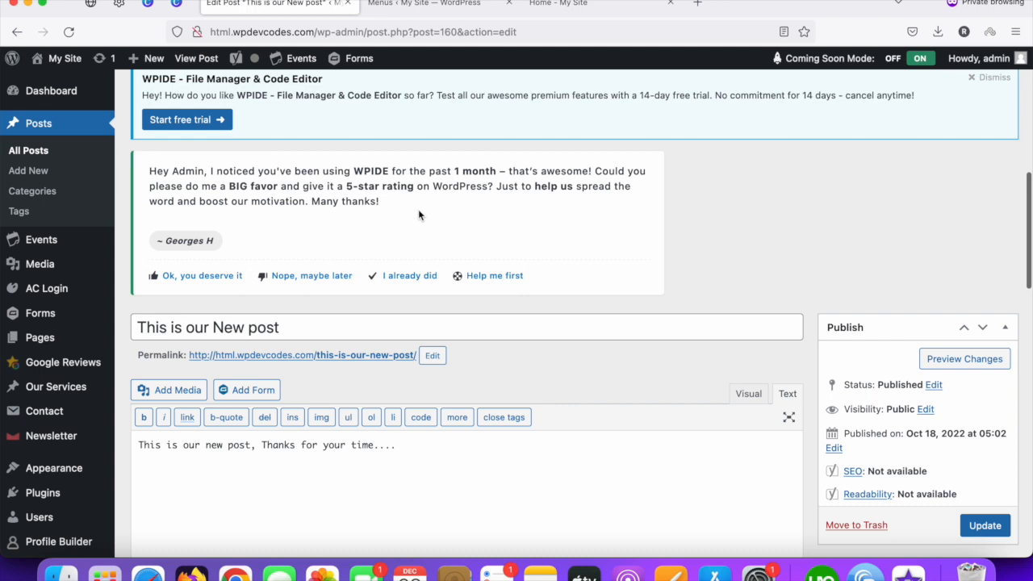
pyautogui.scroll(-2, 41, 387)
# - Open the page for adding new plugins in a new browser tab and switch to it
pyautogui.moveTo(46, 438)
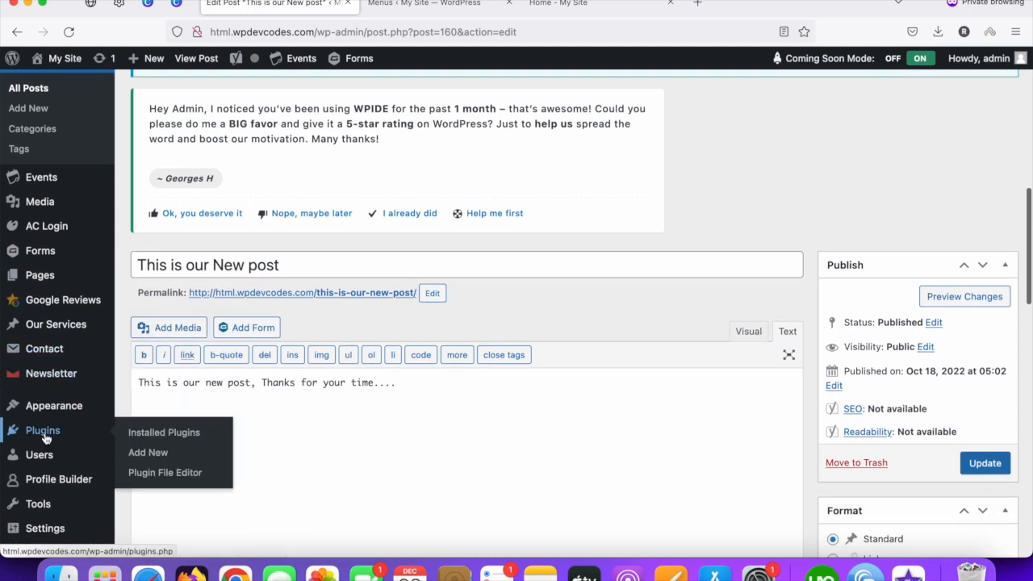
pyautogui.rightClick(135, 453)
pyautogui.click(183, 395)
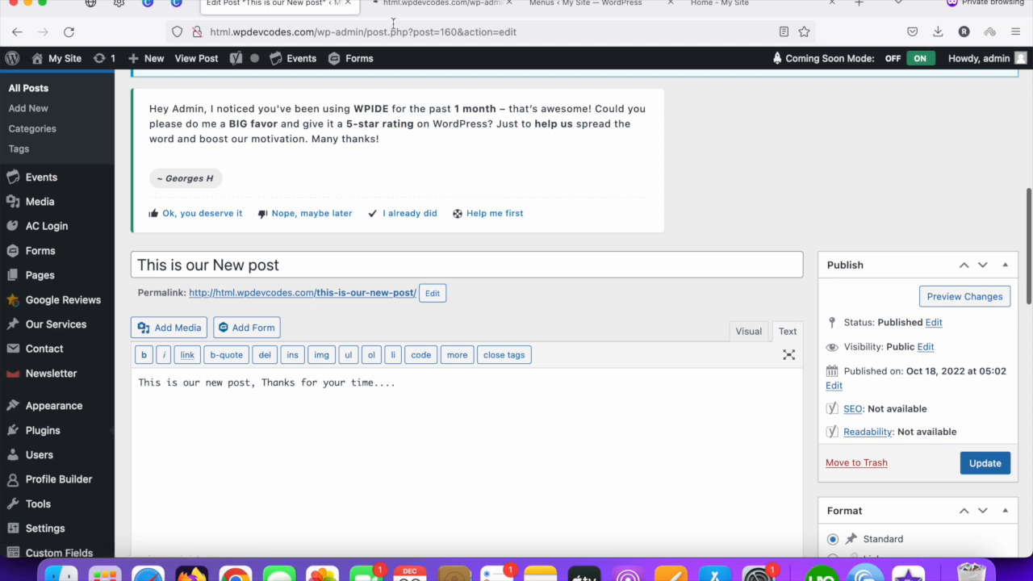
pyautogui.click(436, 3)
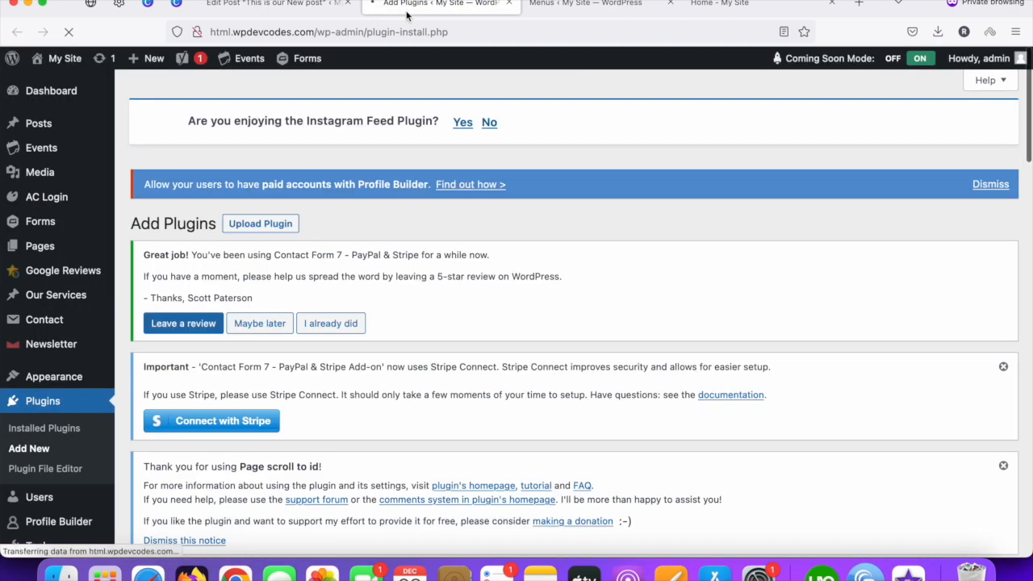
# - Search the plugin directory for "unpublish post"
pyautogui.scroll(-5, 404, 252)
pyautogui.scroll(-2, 403, 250)
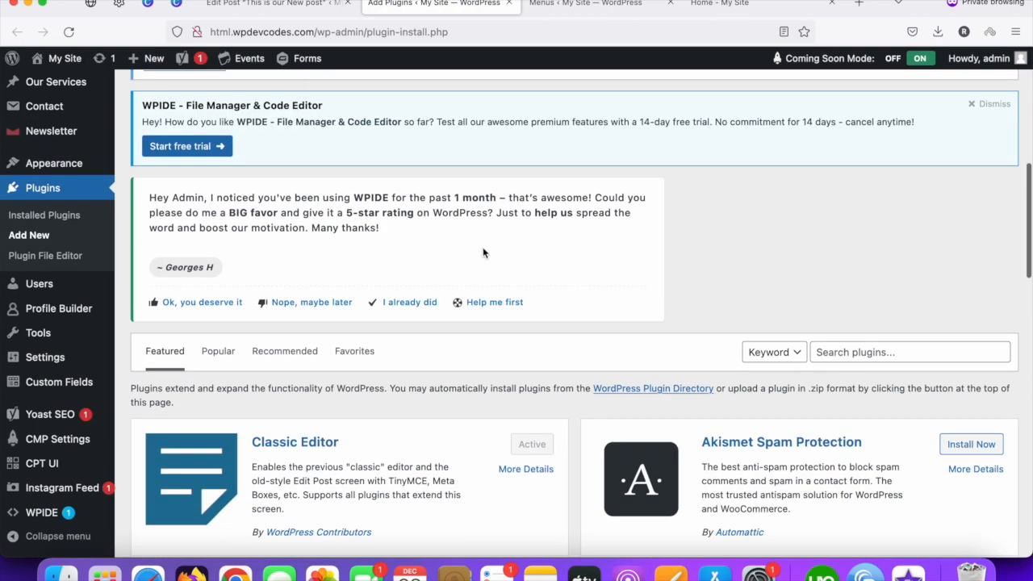
pyautogui.click(842, 348)
pyautogui.write('unpub')
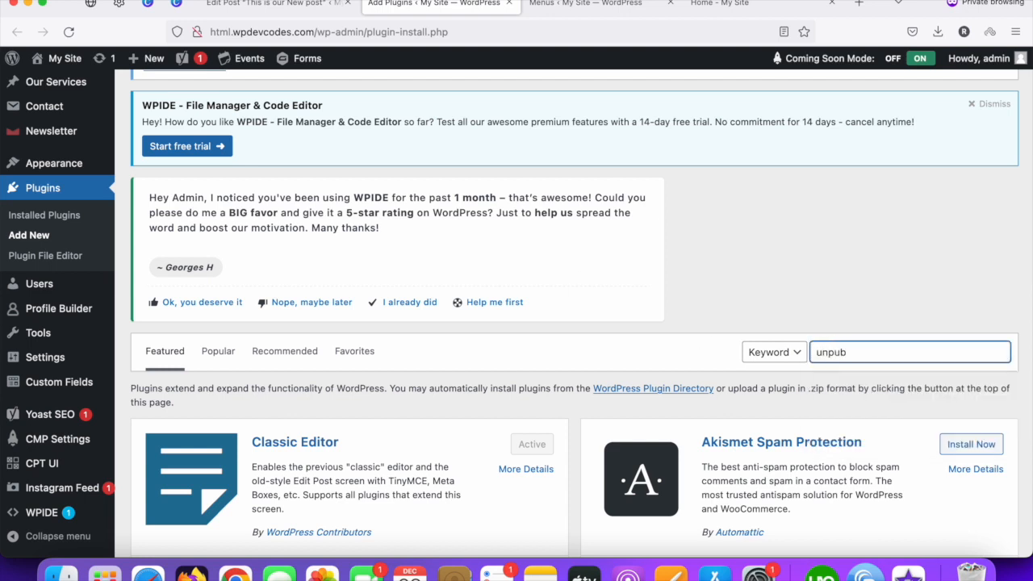
pyautogui.write('lish post')
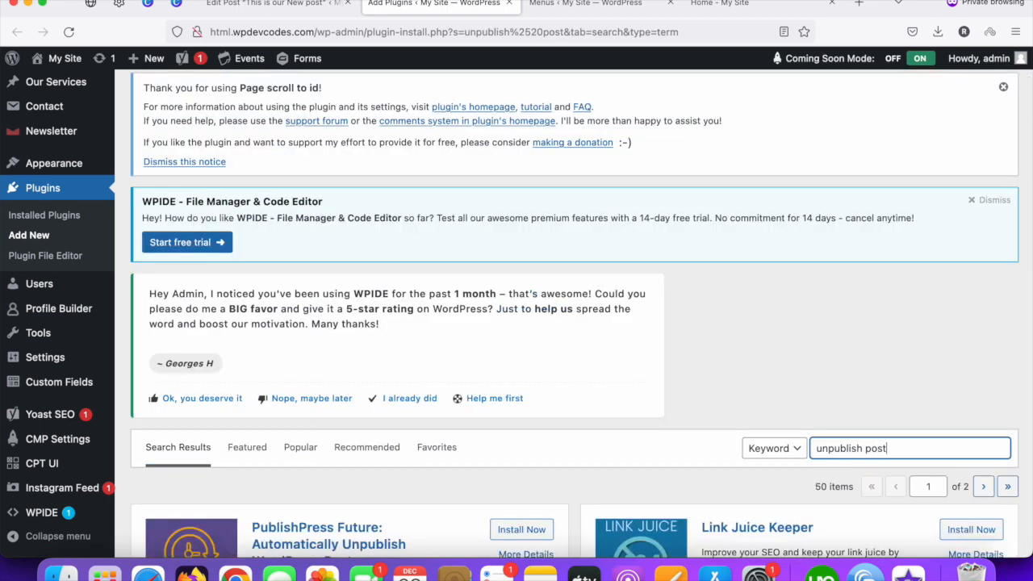
# - Install and activate the plugin "PublishPress Future: Automatically Unpublish WordPress Posts"
pyautogui.scroll(-5, 776, 326)
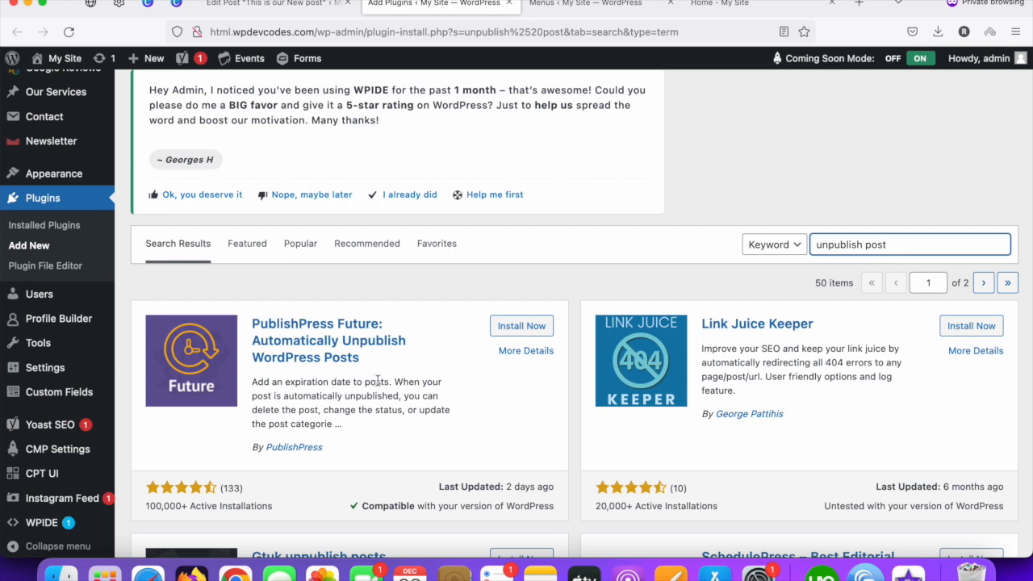
pyautogui.scroll(1, 393, 395)
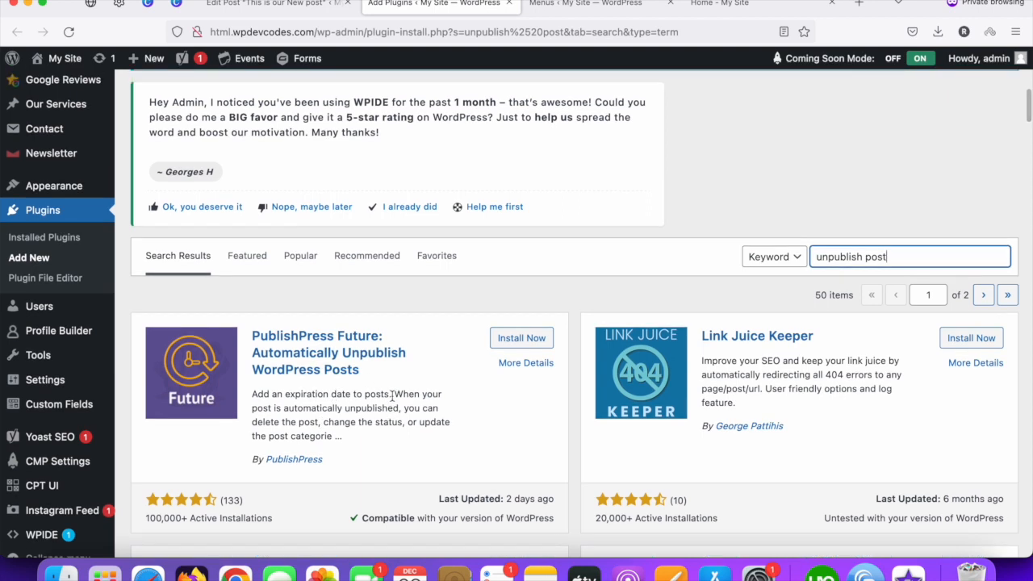
pyautogui.scroll(3, 491, 411)
pyautogui.click(521, 383)
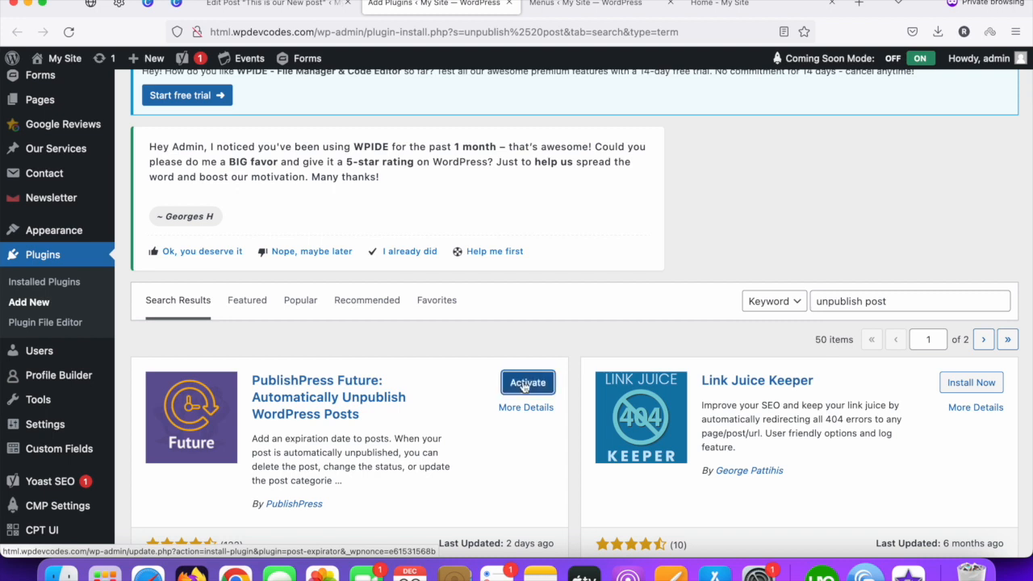
pyautogui.click(523, 384)
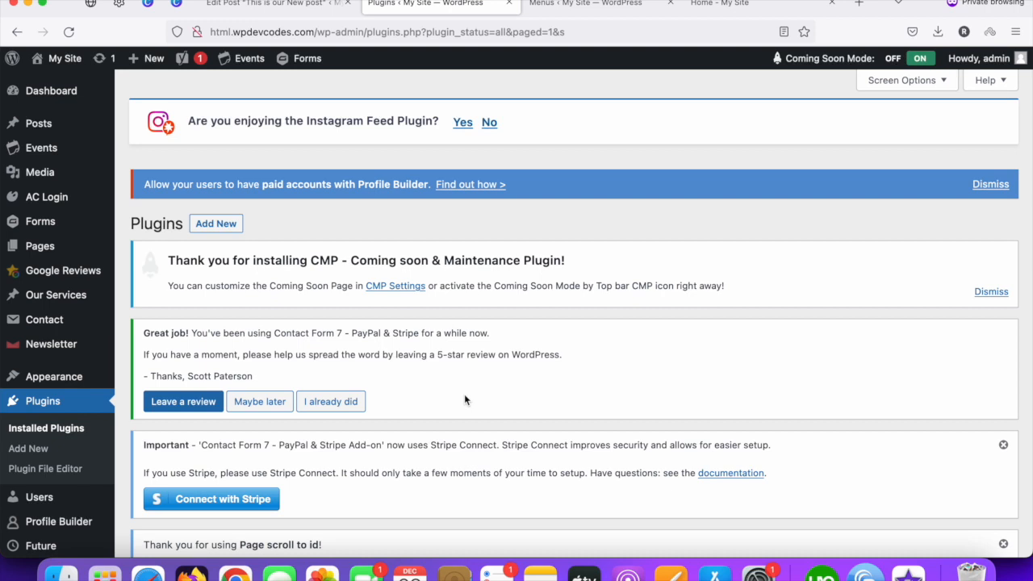
# - Look through the installed plugins for the PublishPress Future entry and its available options
pyautogui.scroll(-15, 464, 396)
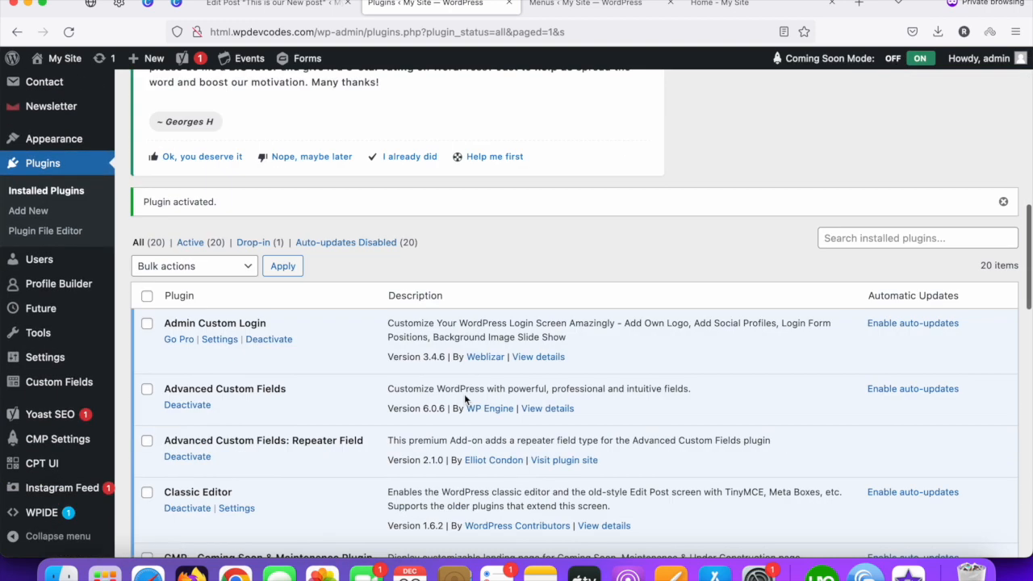
pyautogui.scroll(-15, 464, 394)
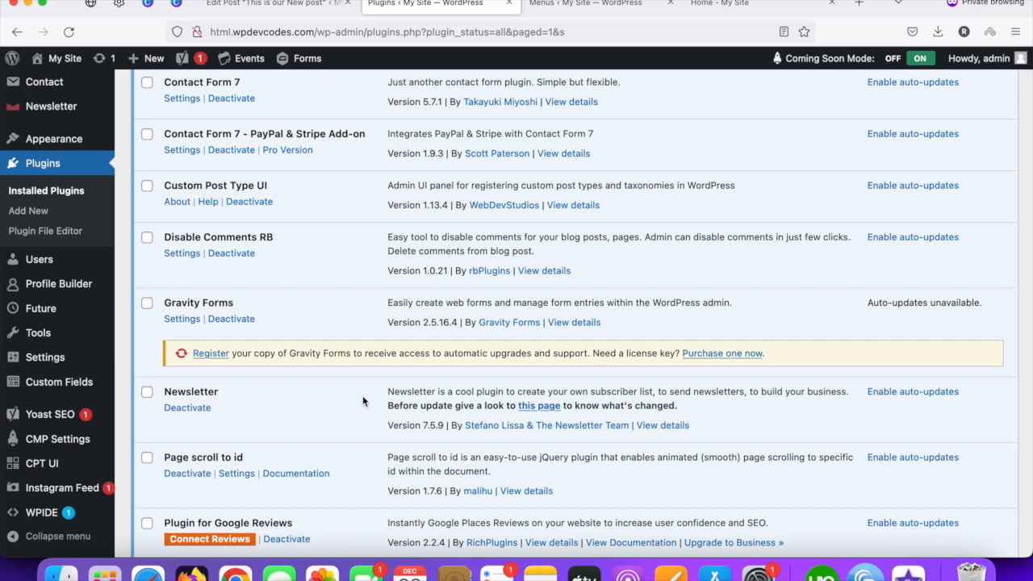
pyautogui.scroll(-10, 363, 396)
pyautogui.scroll(20, 369, 382)
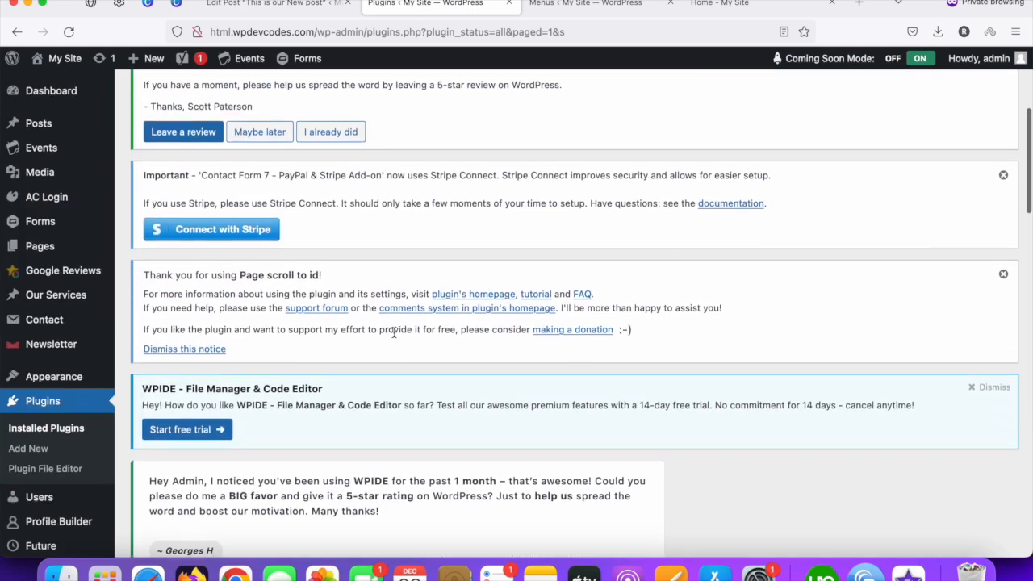
pyautogui.scroll(-20, 394, 332)
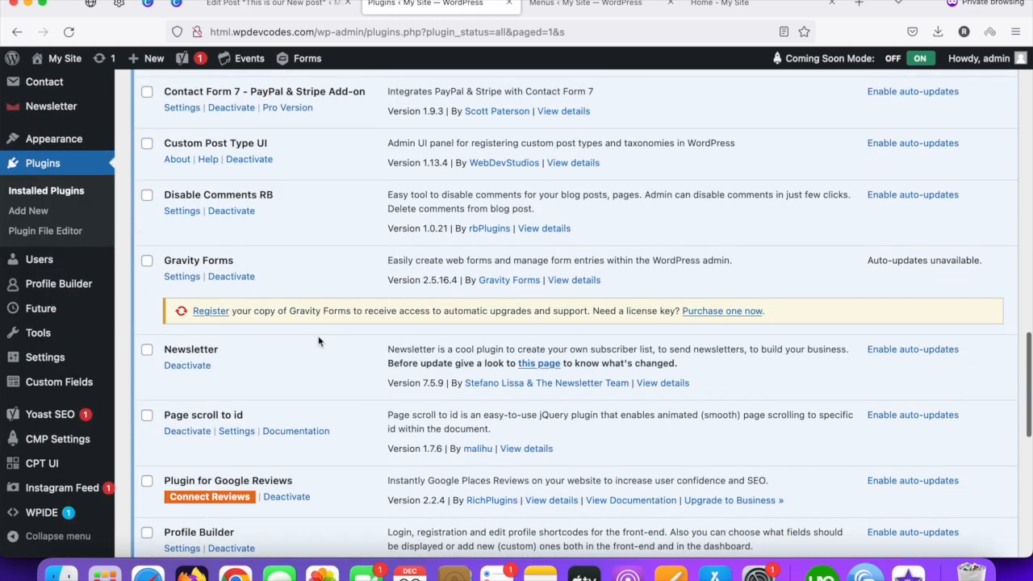
pyautogui.scroll(-5, 255, 377)
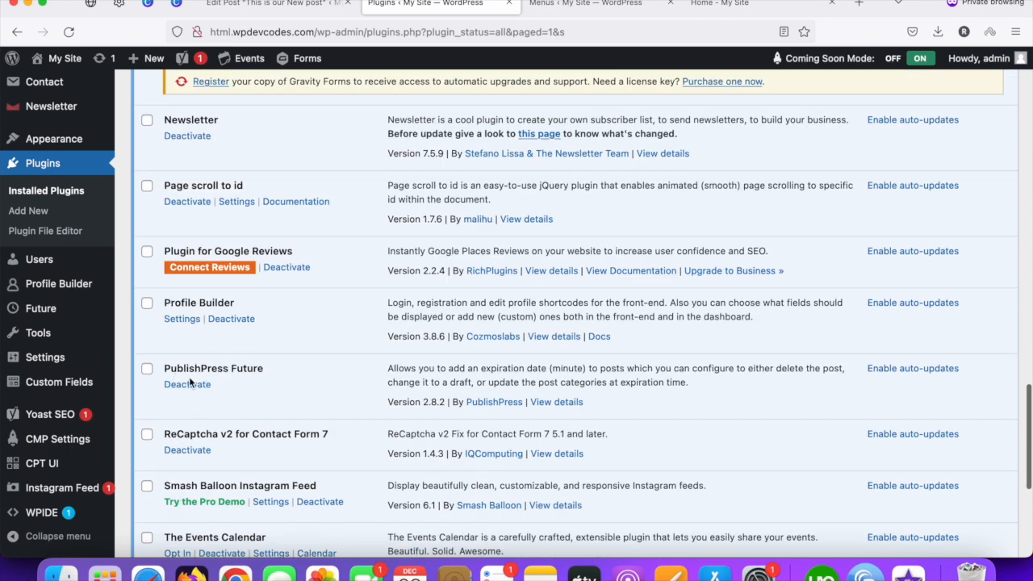
pyautogui.scroll(7, 291, 381)
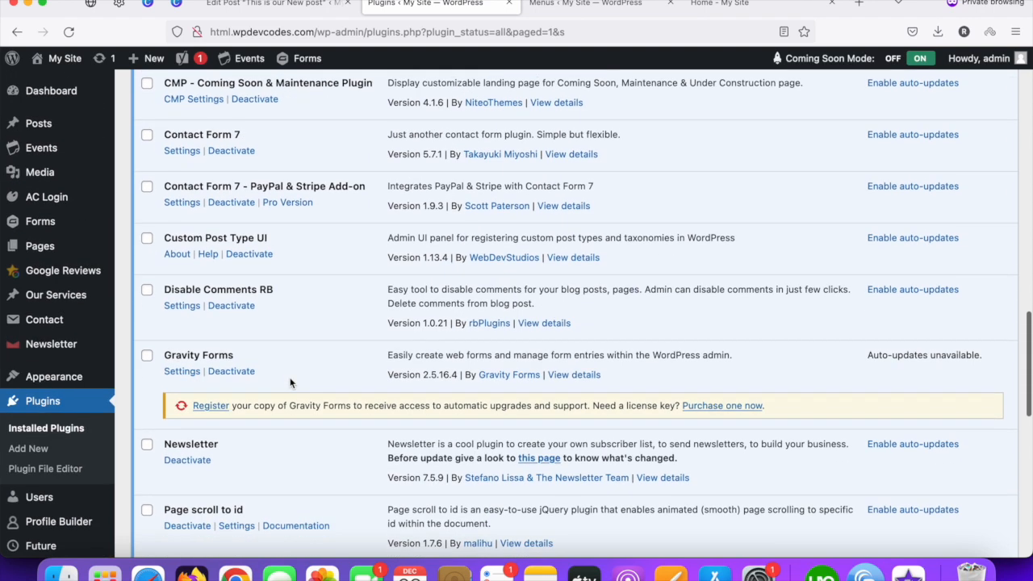
pyautogui.scroll(7, 290, 382)
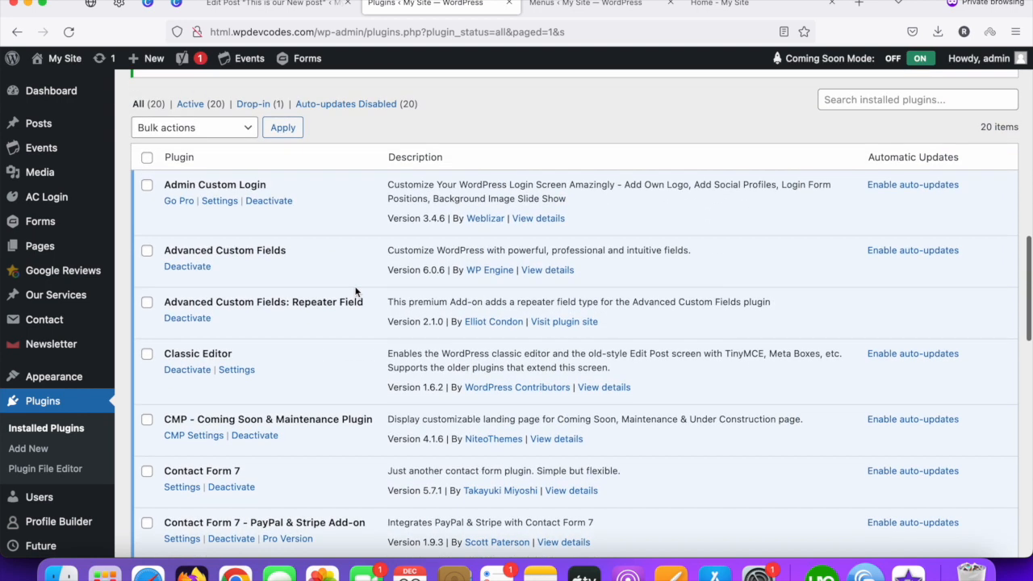
# - Return to the list of all posts and open "This is our New post" for editing
pyautogui.click(42, 126)
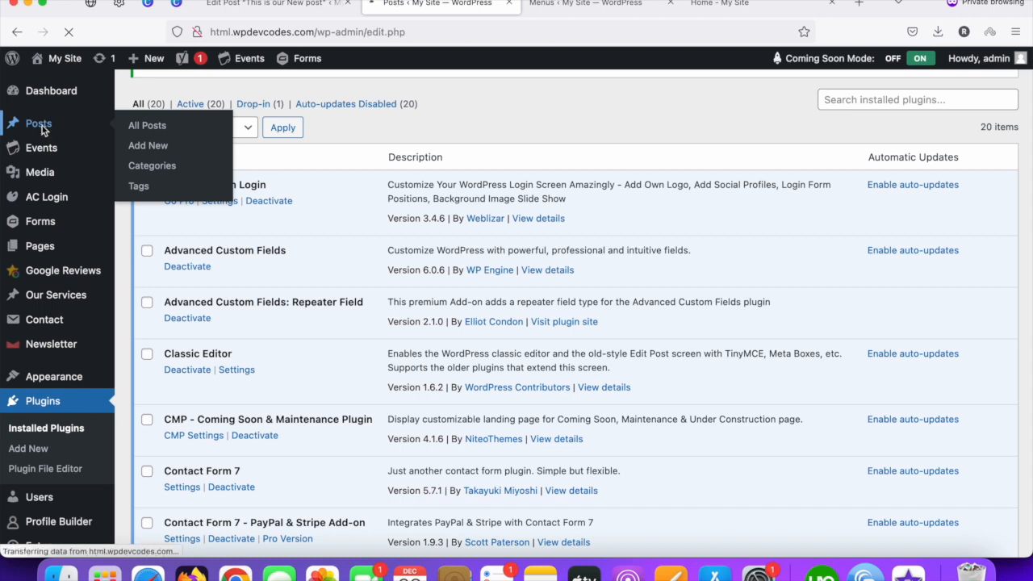
pyautogui.scroll(-2, 269, 183)
pyautogui.scroll(-10, 234, 230)
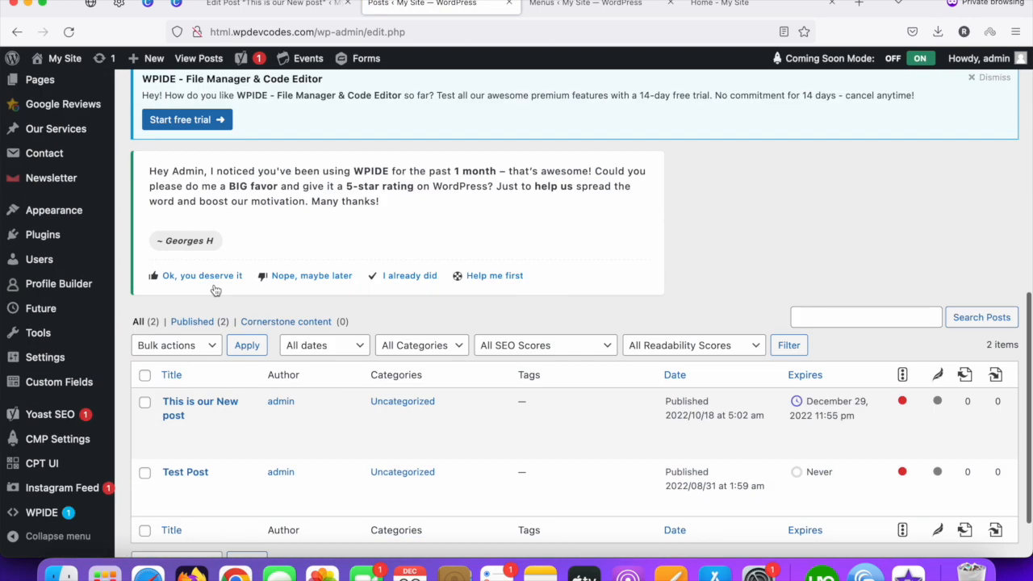
pyautogui.click(169, 367)
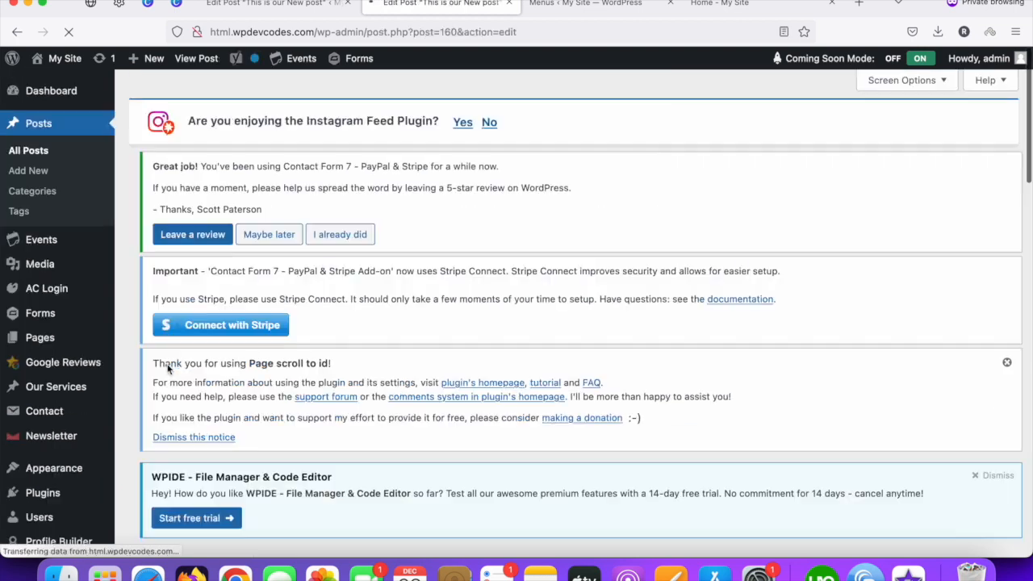
# - In the post's PublishPress Future settings, switch Enable Post Expiration off and back on, and set the expiration day to 25
pyautogui.scroll(-5, 471, 336)
pyautogui.scroll(-5, 629, 366)
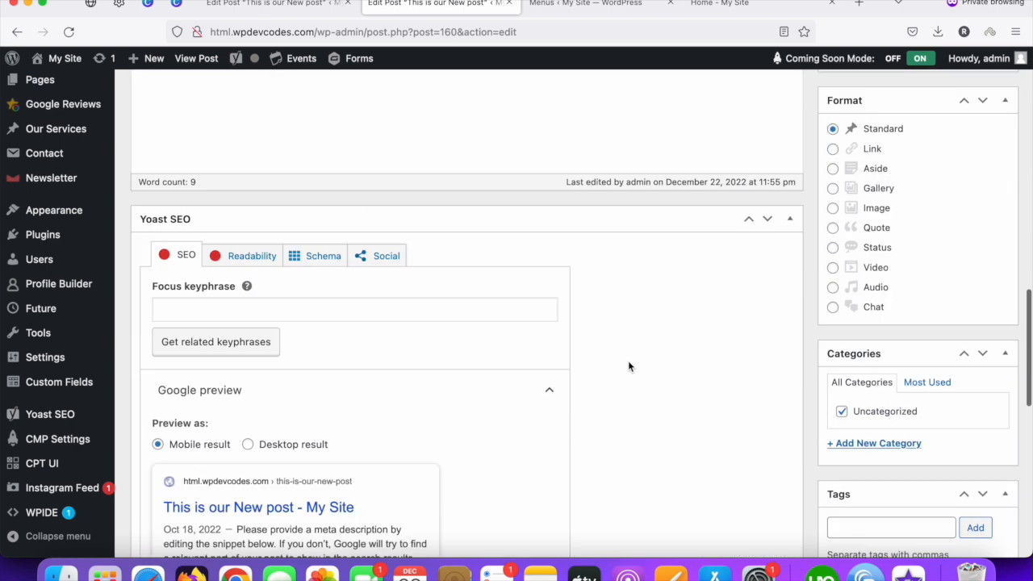
pyautogui.scroll(-4, 629, 367)
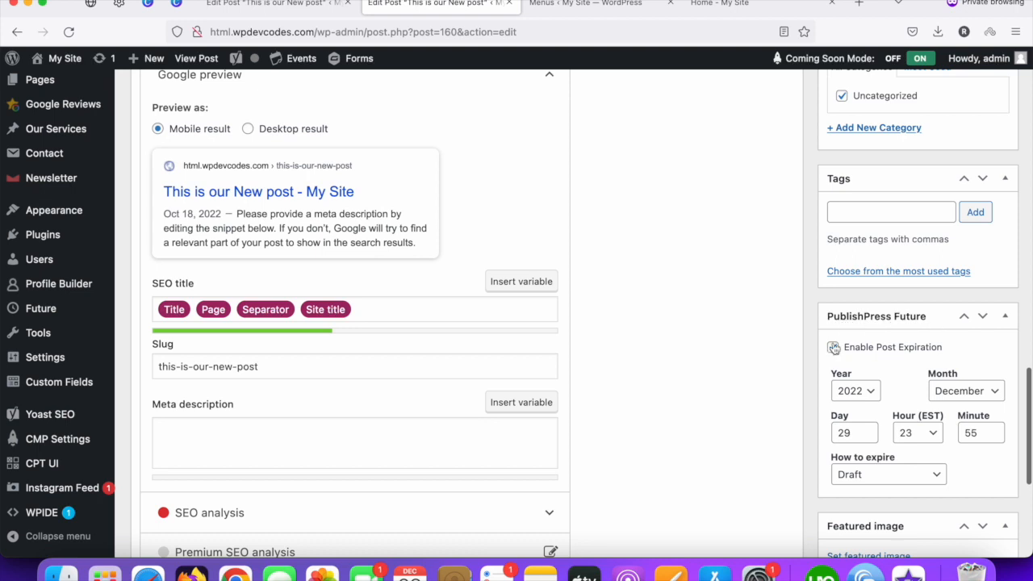
pyautogui.click(832, 348)
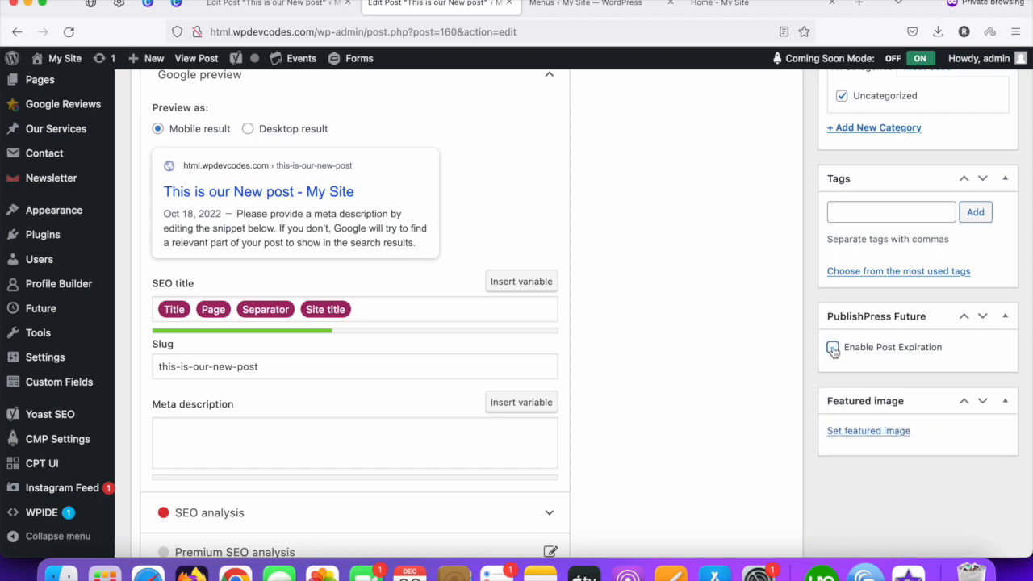
pyautogui.click(833, 348)
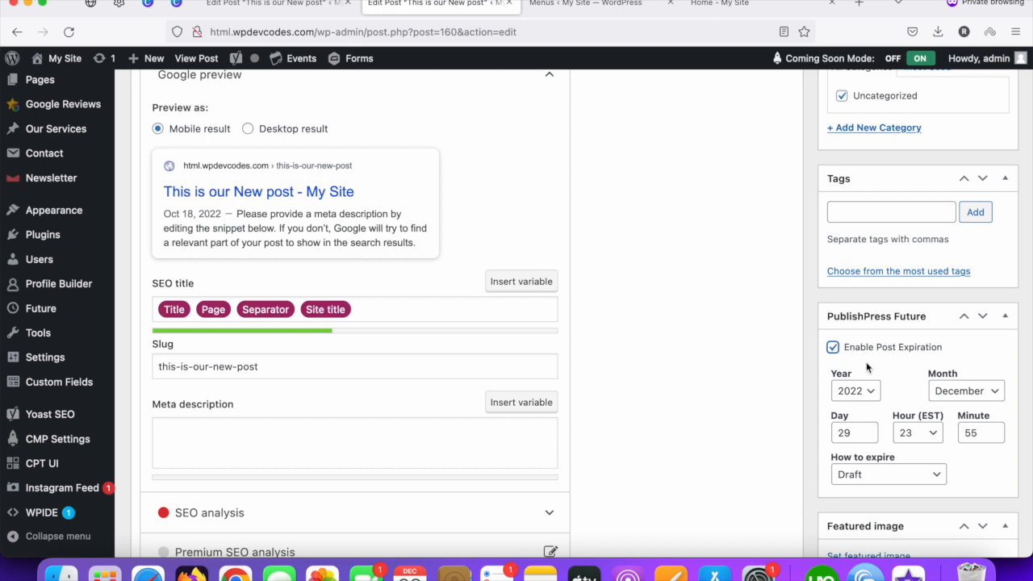
pyautogui.scroll(-1, 860, 359)
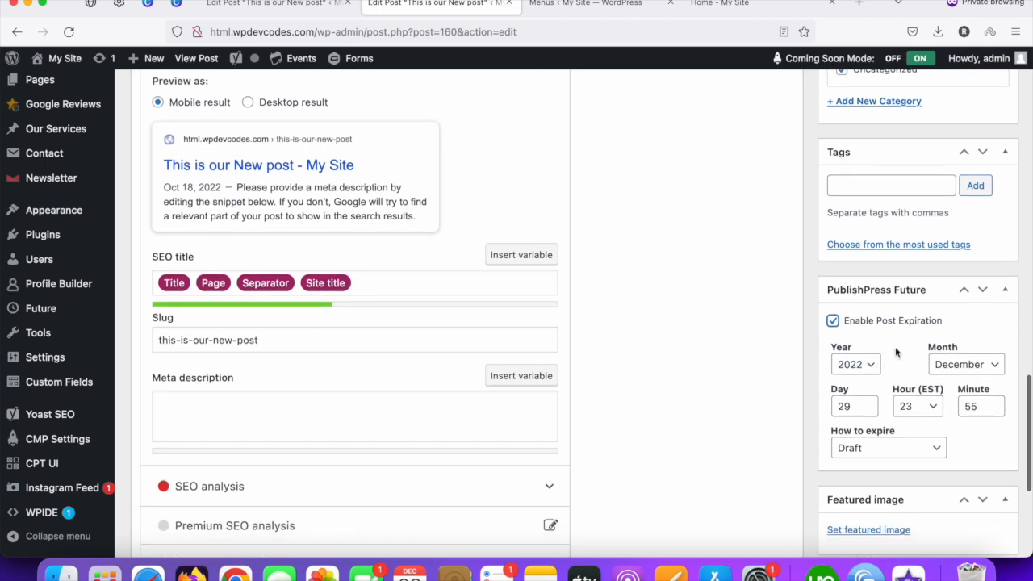
pyautogui.scroll(-1, 893, 349)
pyautogui.doubleClick(861, 392)
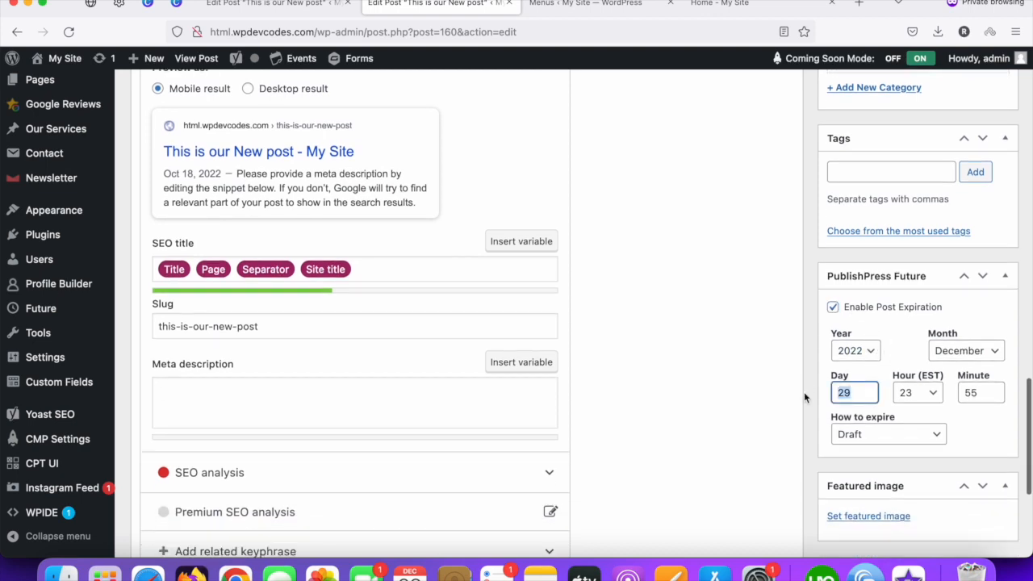
pyautogui.write('25')
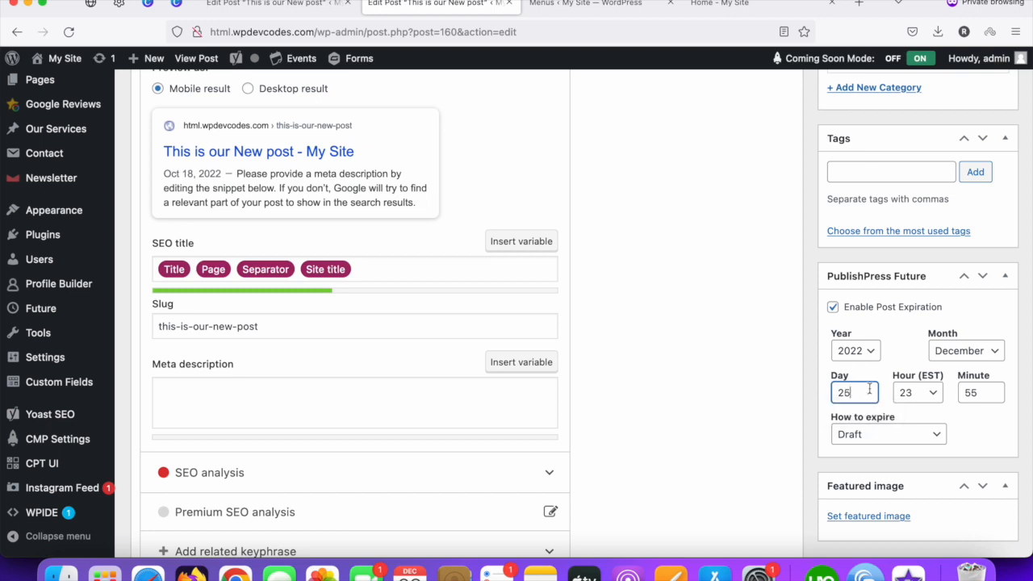
# - Set the minute of the post's expiration time to 58 in the PublishPress Future settings
pyautogui.click(881, 369)
pyautogui.moveTo(977, 393); pyautogui.dragTo(958, 392)
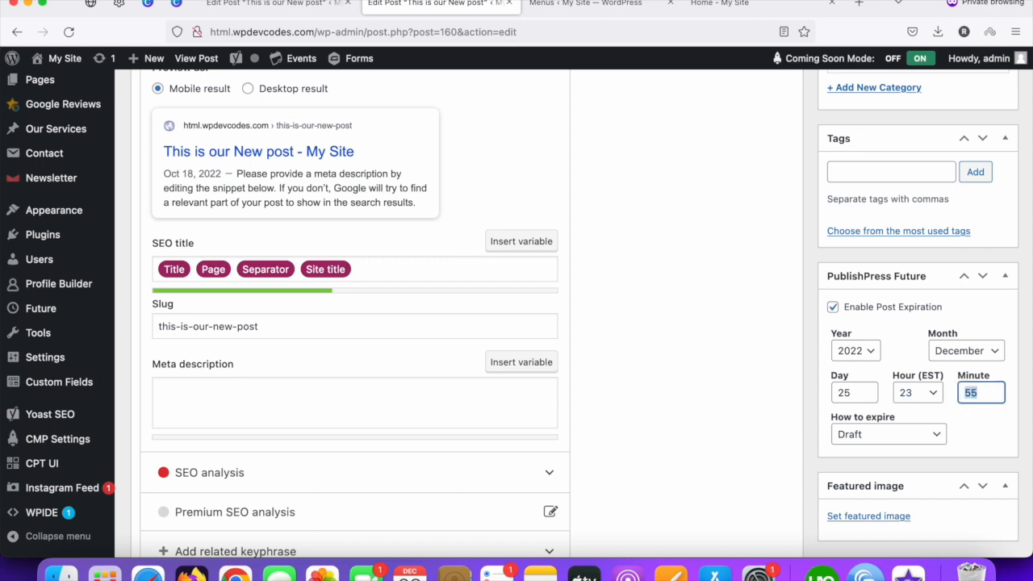
pyautogui.write('58')
pyautogui.click(983, 440)
# - Look through the How to expire choices and keep Draft as the post's expiration action
pyautogui.scroll(-1, 950, 433)
pyautogui.click(935, 400)
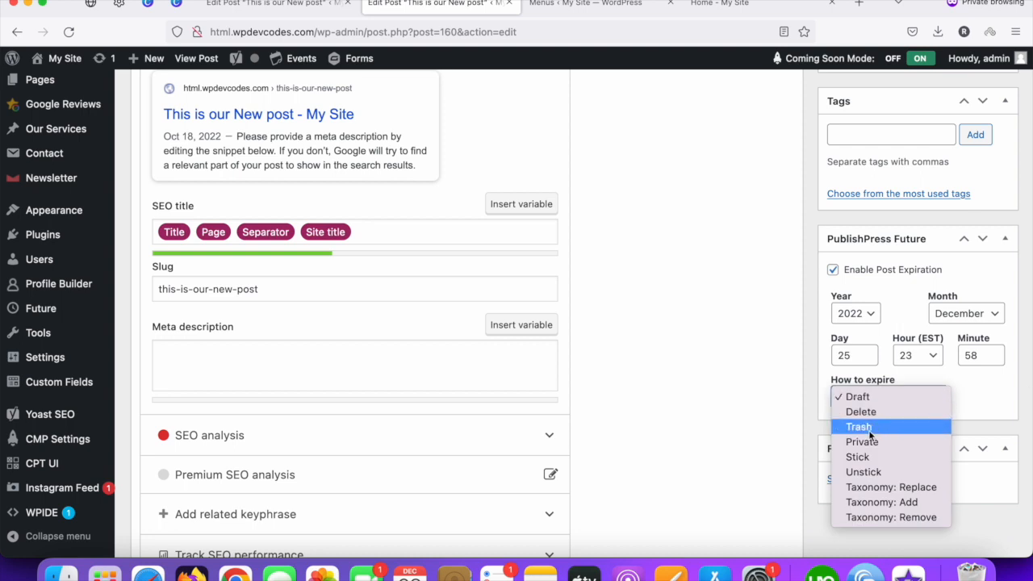
pyautogui.click(901, 396)
pyautogui.click(900, 399)
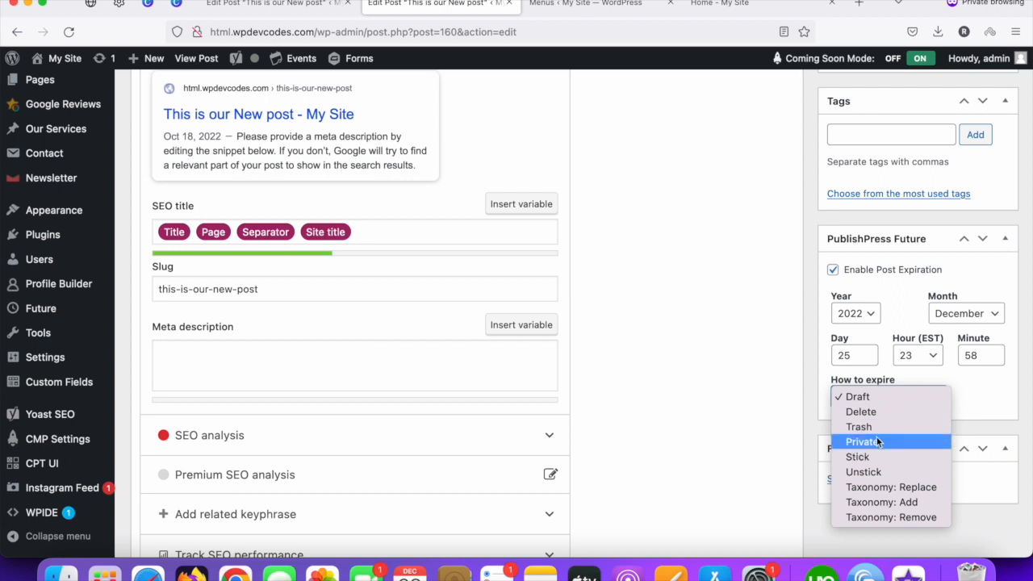
pyautogui.click(968, 408)
# - Update the post to save its expiration schedule, and check the saved PublishPress Future settings
pyautogui.scroll(10, 946, 411)
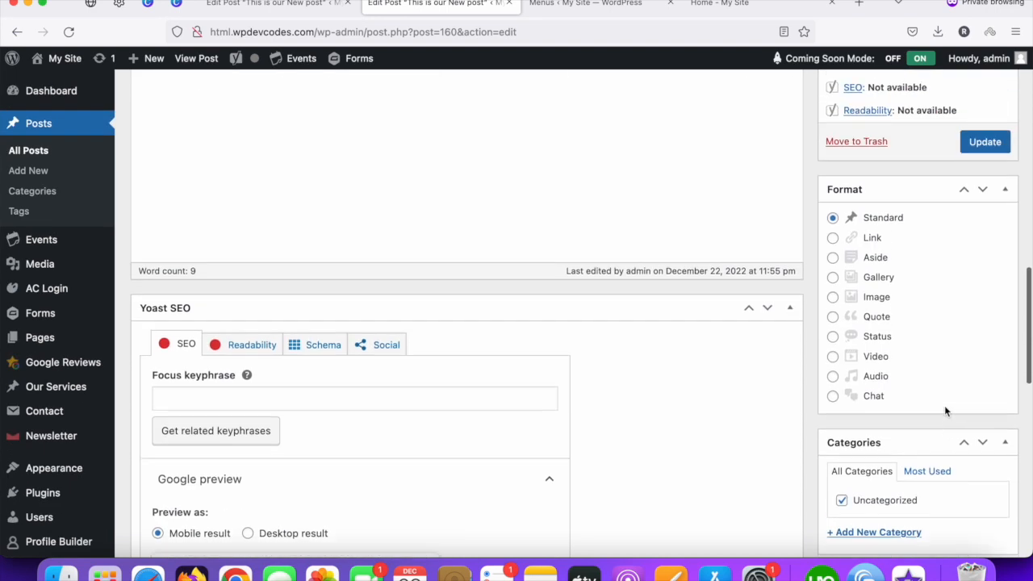
pyautogui.click(986, 164)
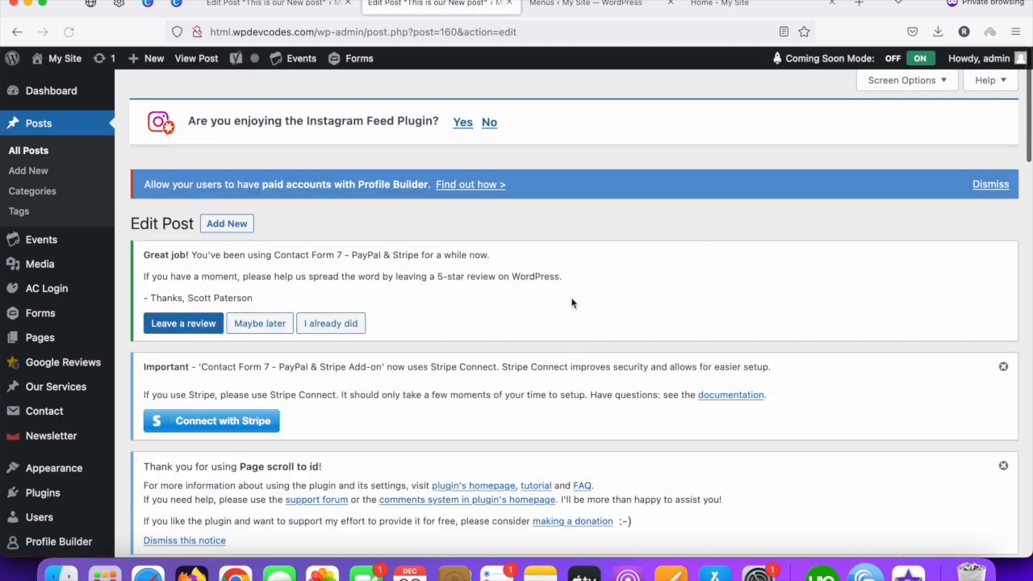
pyautogui.scroll(-10, 569, 299)
pyautogui.scroll(-15, 718, 367)
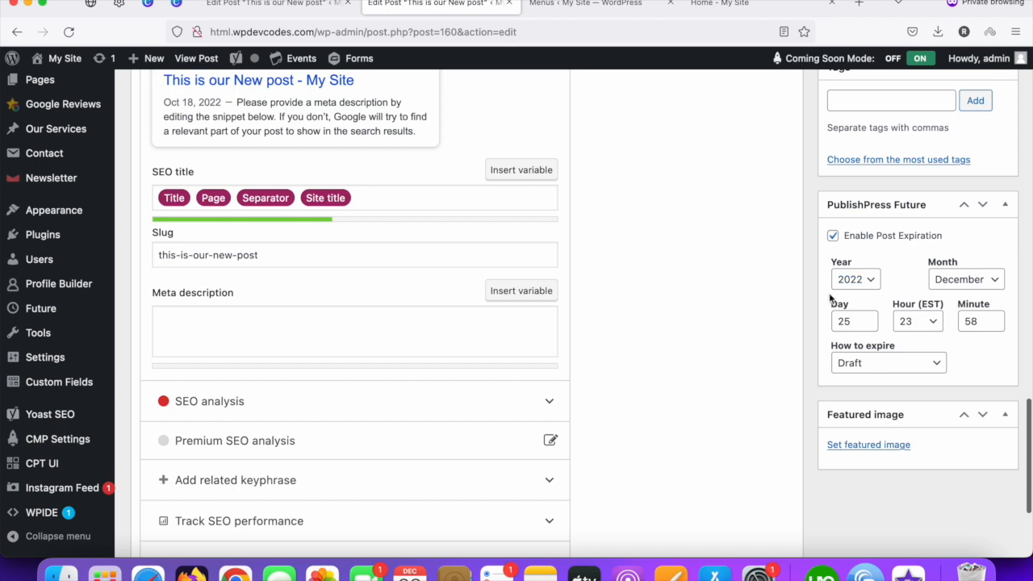
pyautogui.scroll(15, 776, 226)
# - Return to the list of all posts and check the expiration date shown for "This is our New post"
pyautogui.click(54, 127)
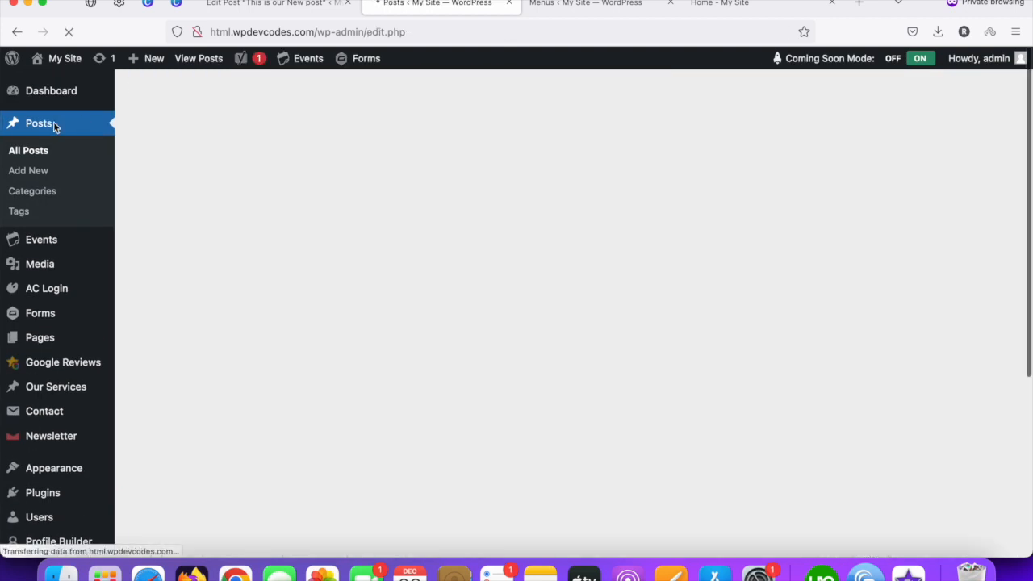
pyautogui.scroll(-5, 404, 274)
pyautogui.scroll(-3, 396, 282)
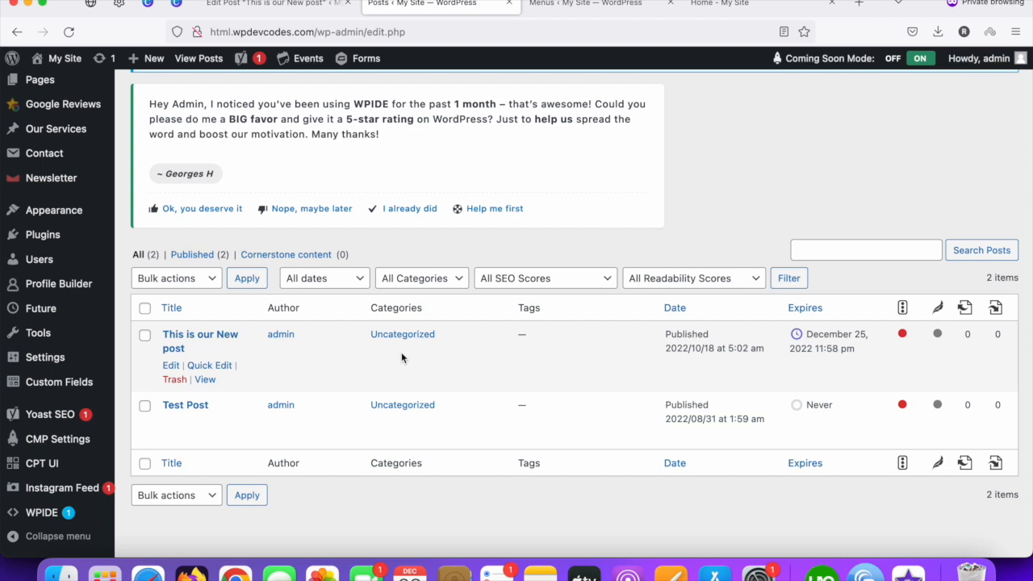
pyautogui.scroll(3, 401, 352)
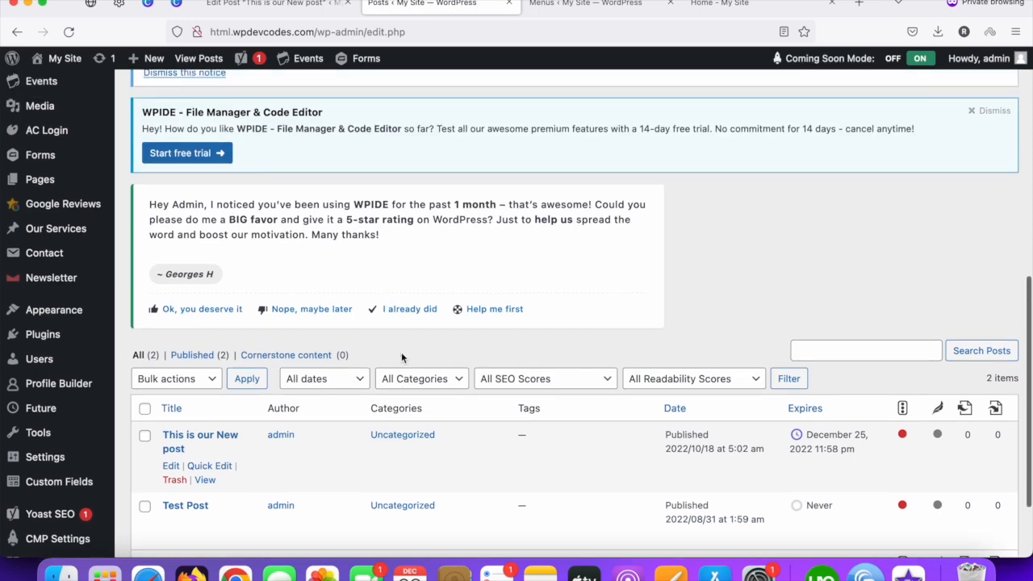